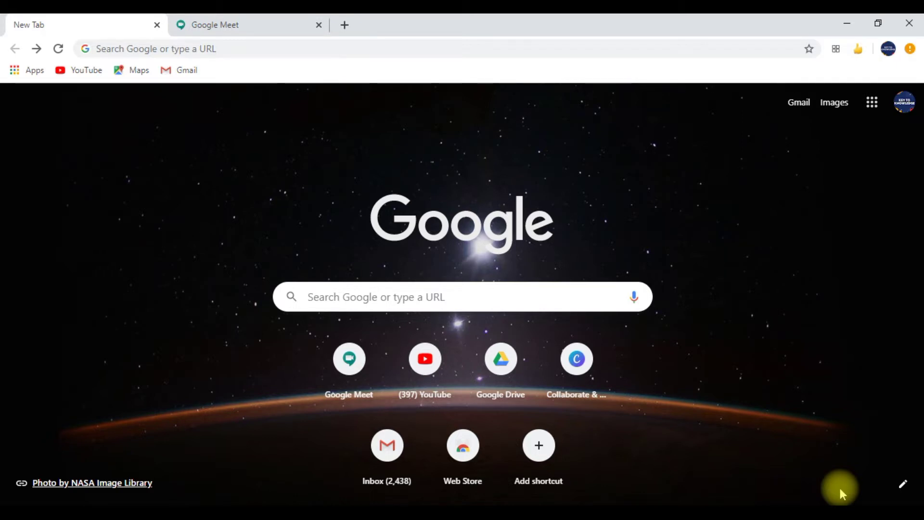
- Search Google for 'meet attendance extension' and open the Meet Attendance result
click(337, 295)
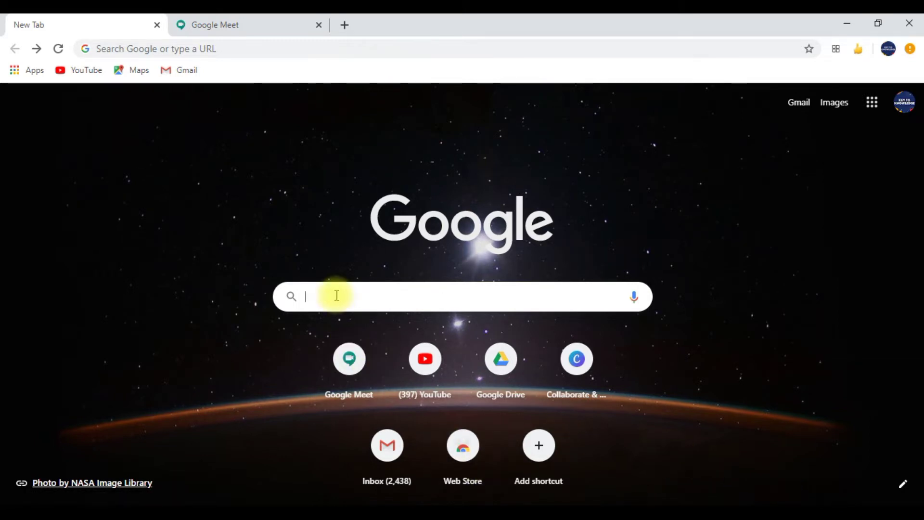
text(m)
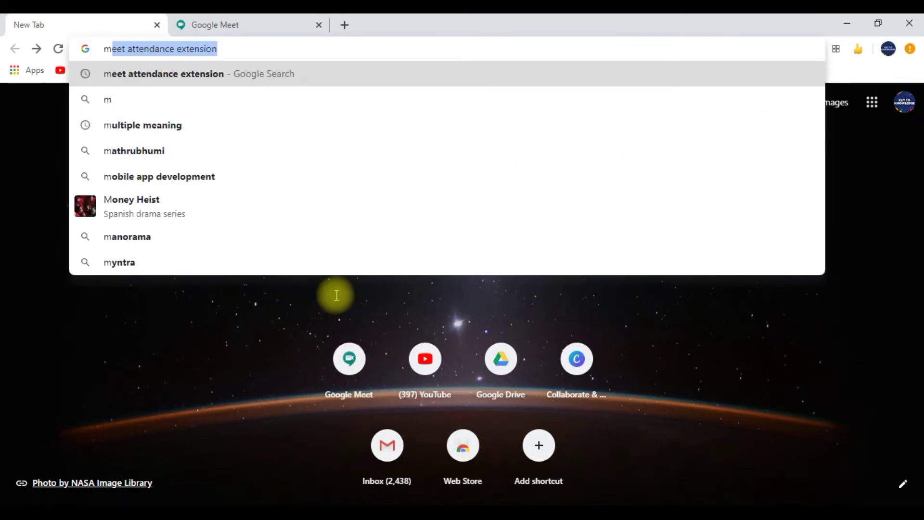
key(Return)
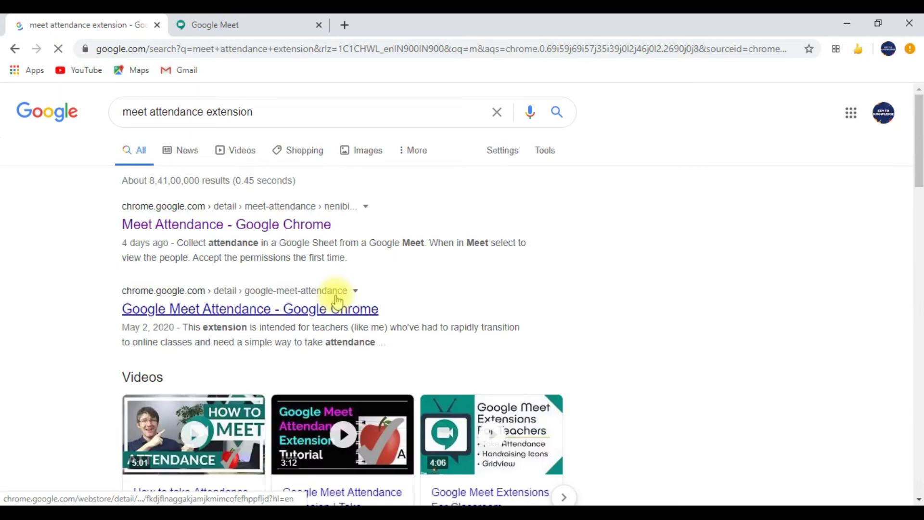
click(165, 227)
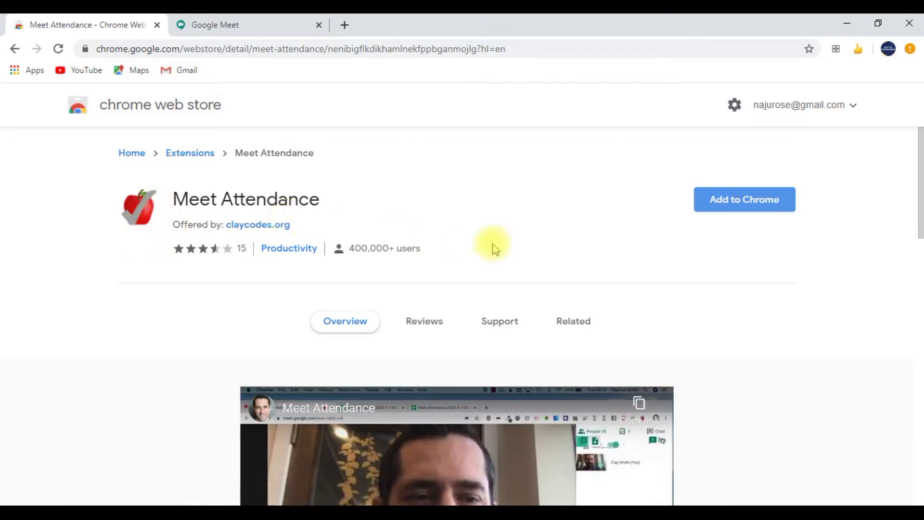
- Add the Meet Attendance extension to Chrome and dismiss the confirmation popup
click(733, 205)
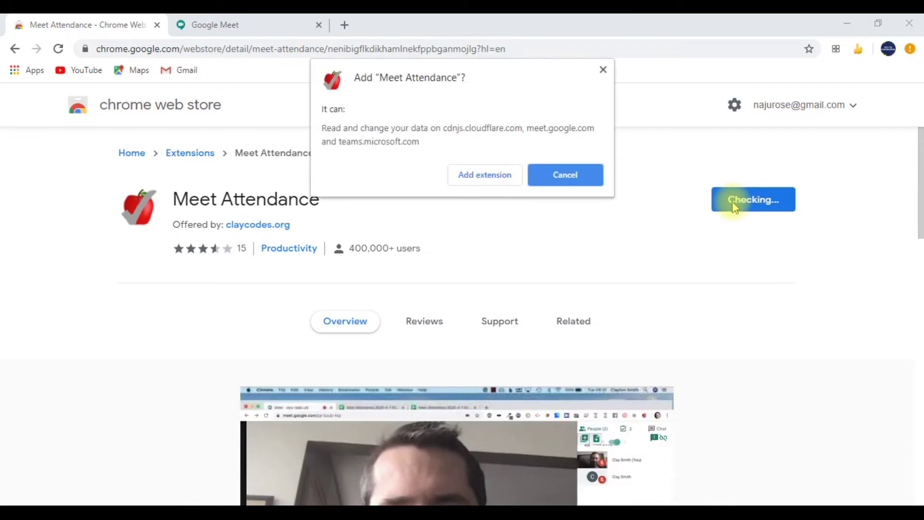
click(493, 184)
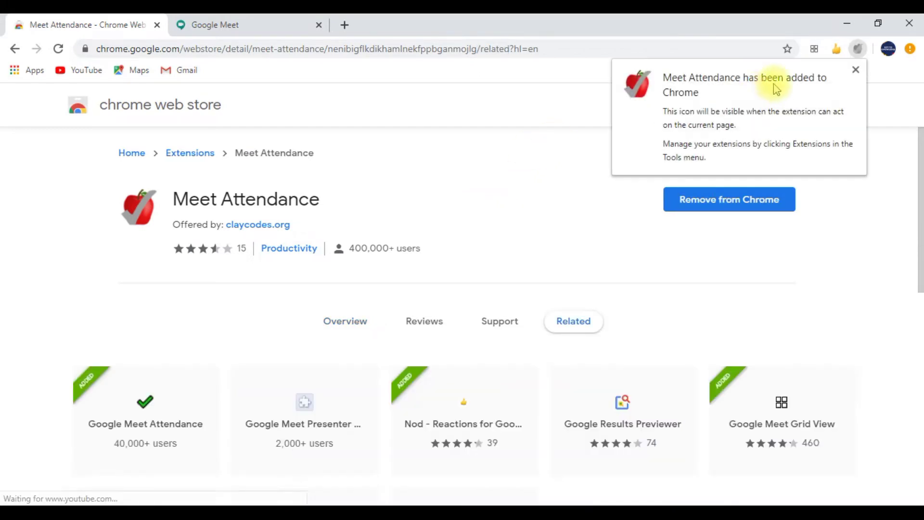
click(856, 71)
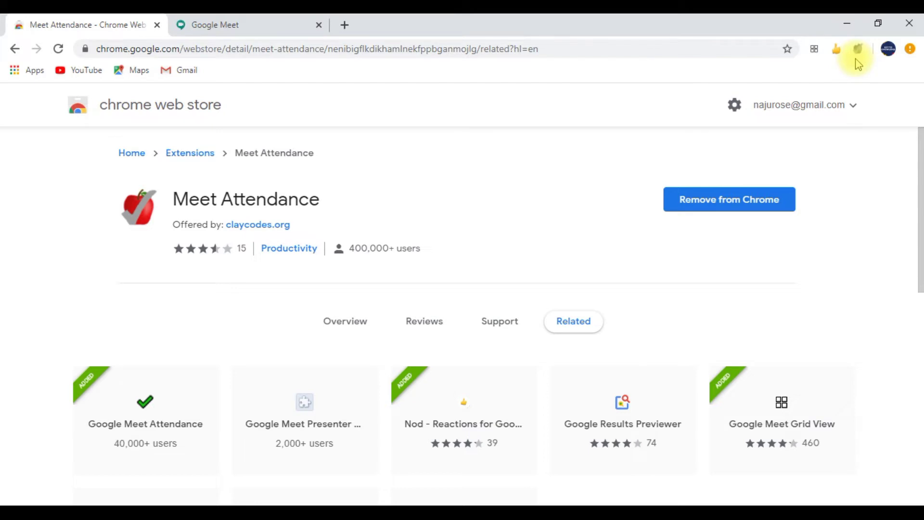
- Start a new meeting from the Google Meet tab with microphone and camera off
click(232, 26)
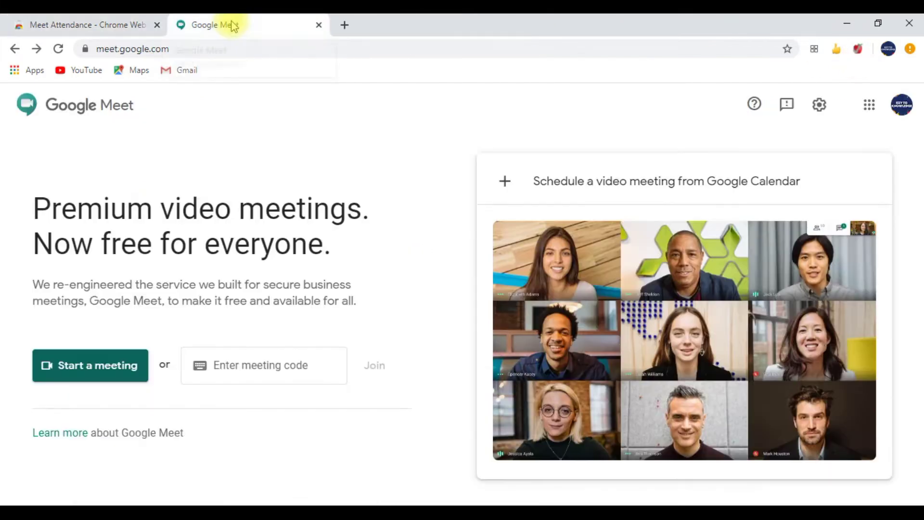
click(96, 373)
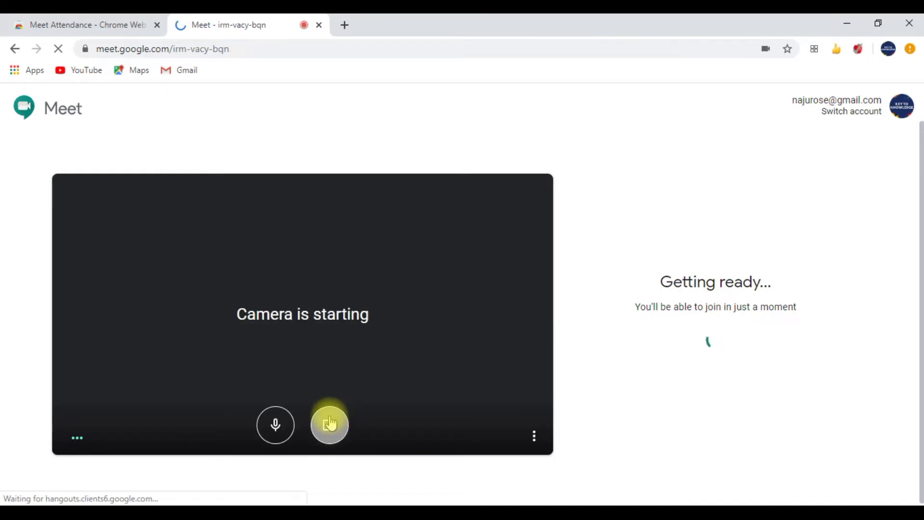
click(276, 424)
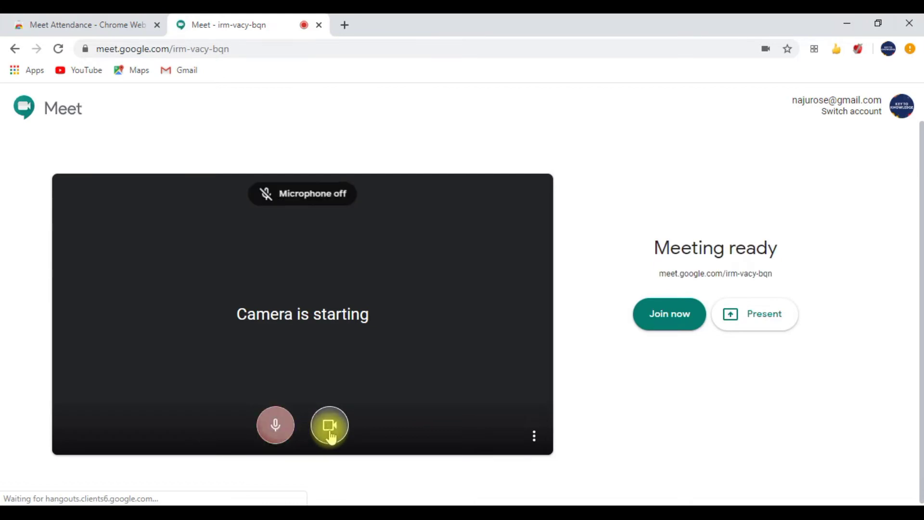
click(329, 432)
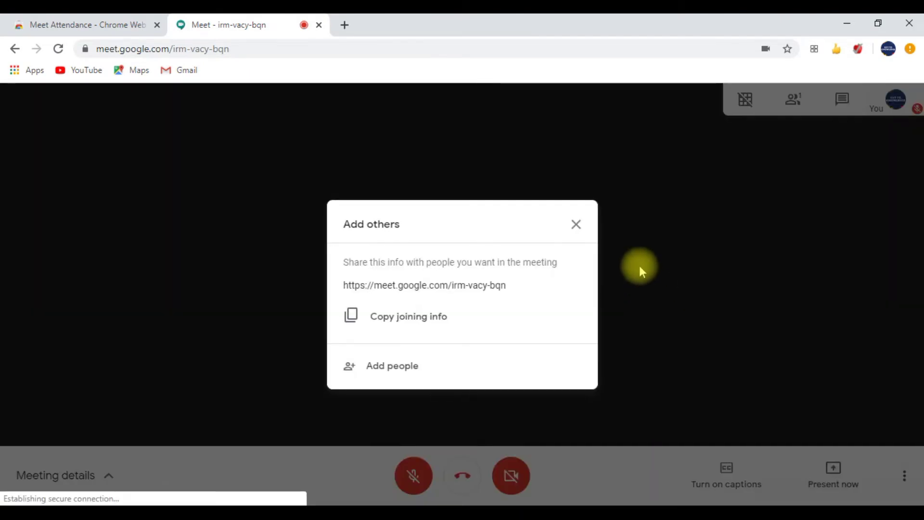
- Dismiss the Add others dialog, show the People panel, and turn Meet Attendance off
click(577, 227)
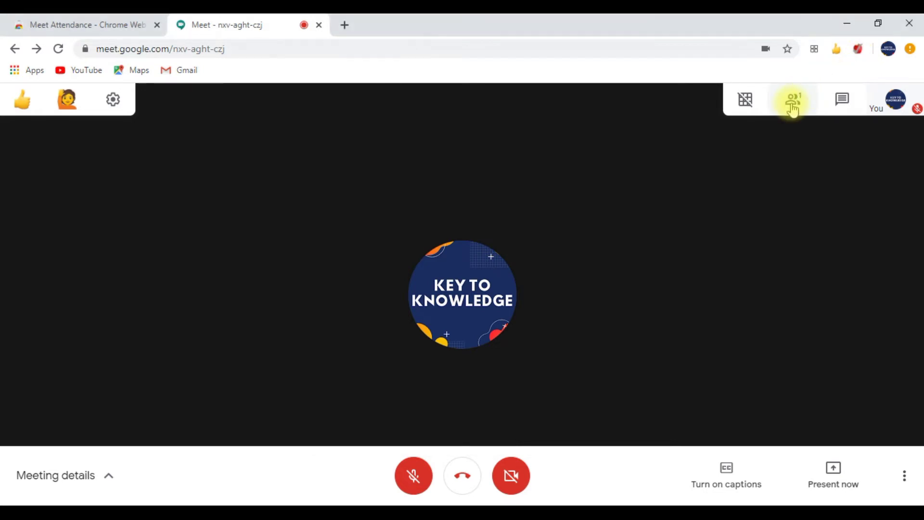
click(793, 105)
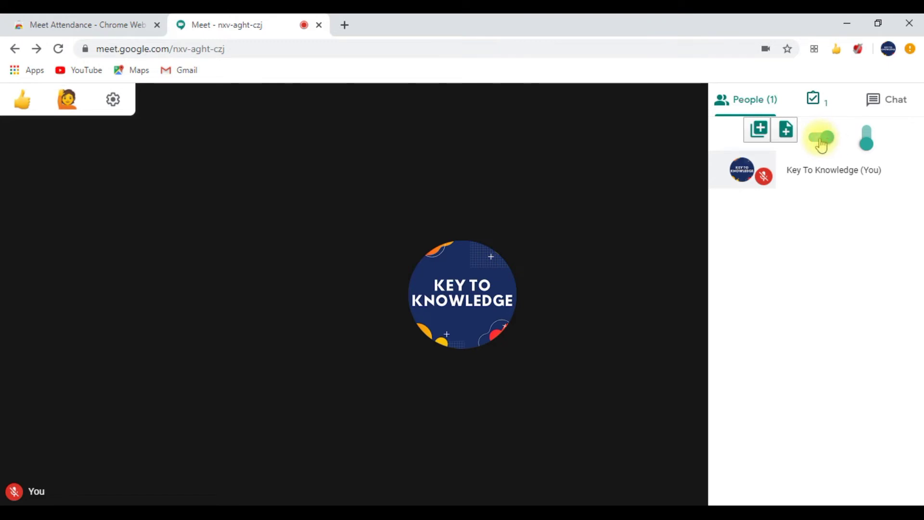
click(816, 144)
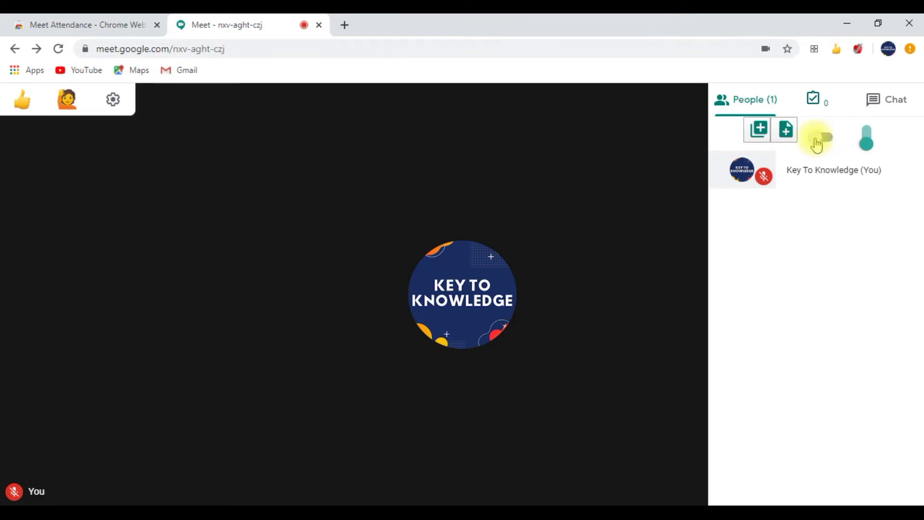
- Turn Meet Attendance back on to create the first sheet snapshot, then return to the call
click(824, 143)
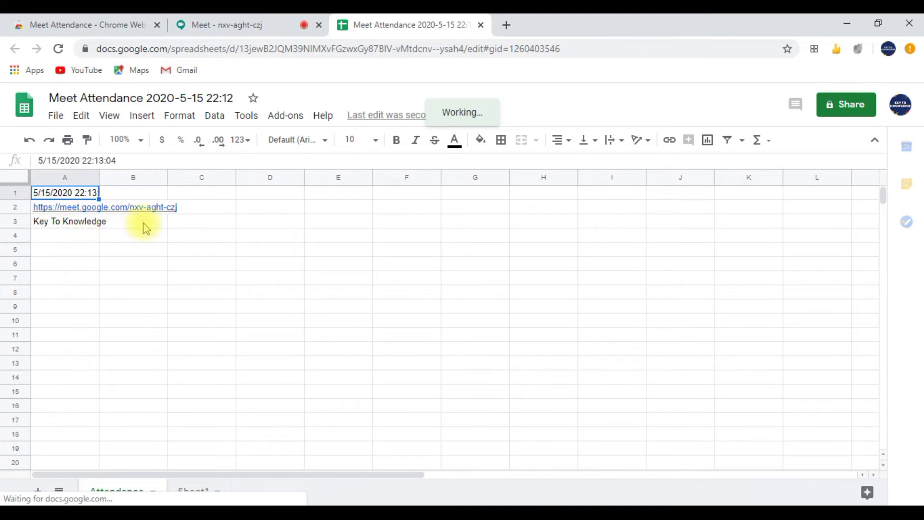
click(261, 28)
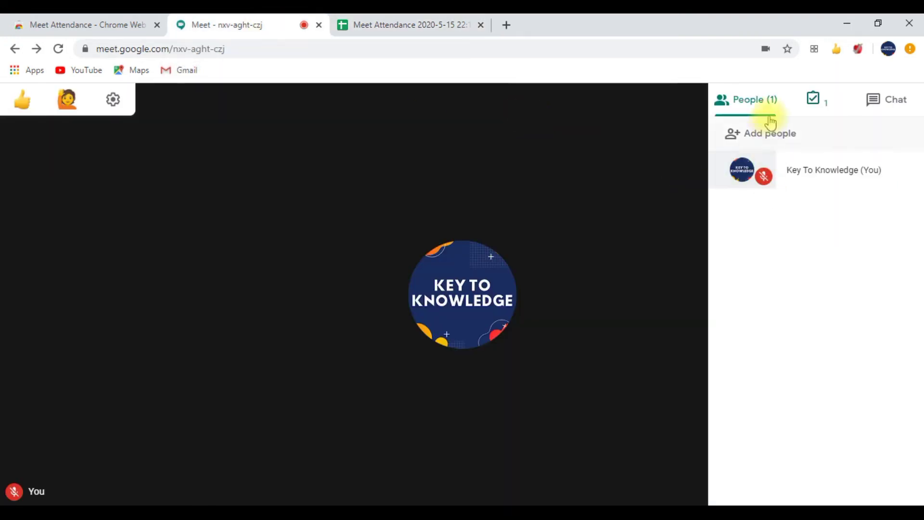
- Email a meeting invitation to the suggested contact
click(758, 138)
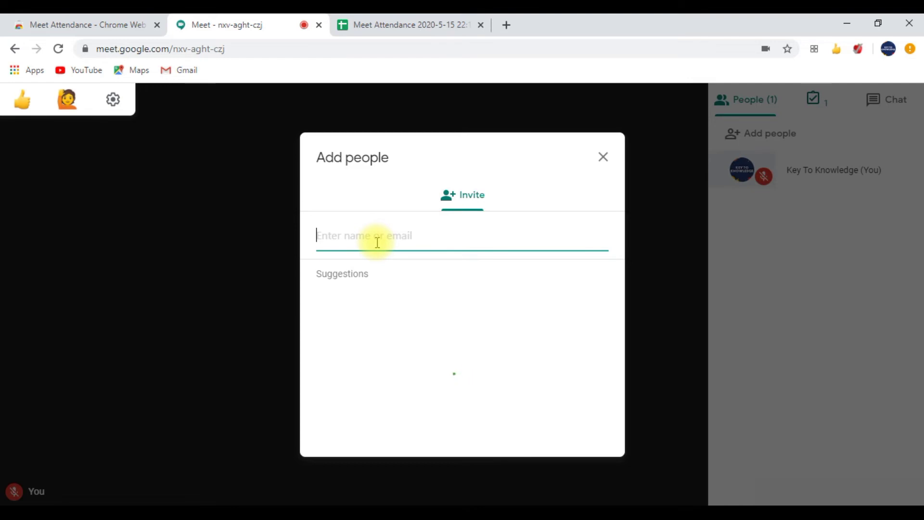
text(na)
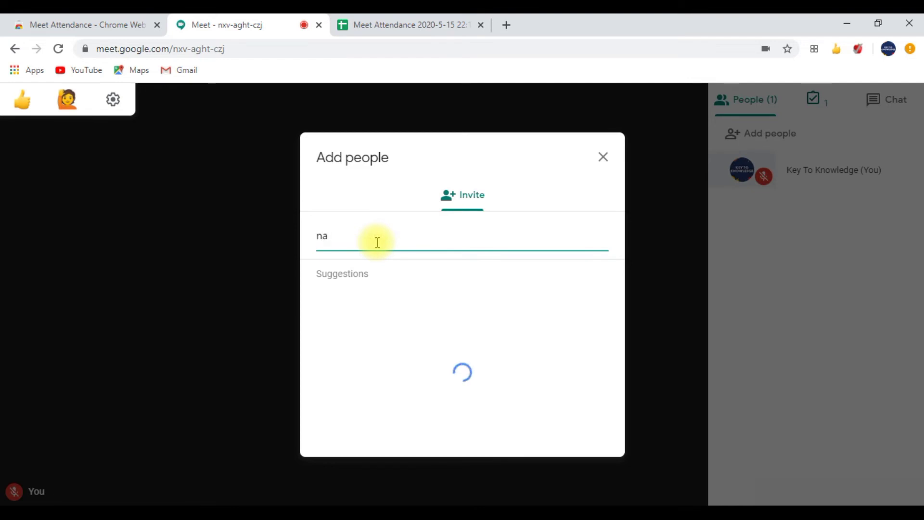
text(j)
click(382, 297)
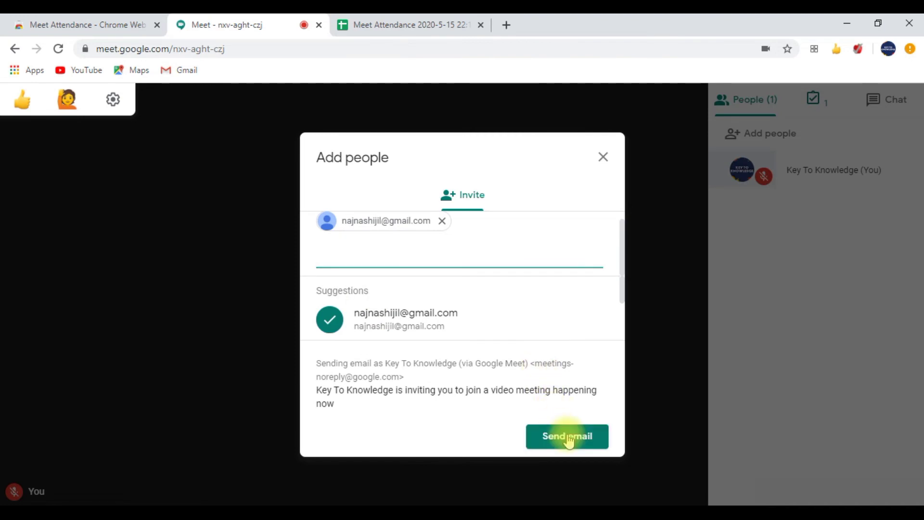
click(568, 438)
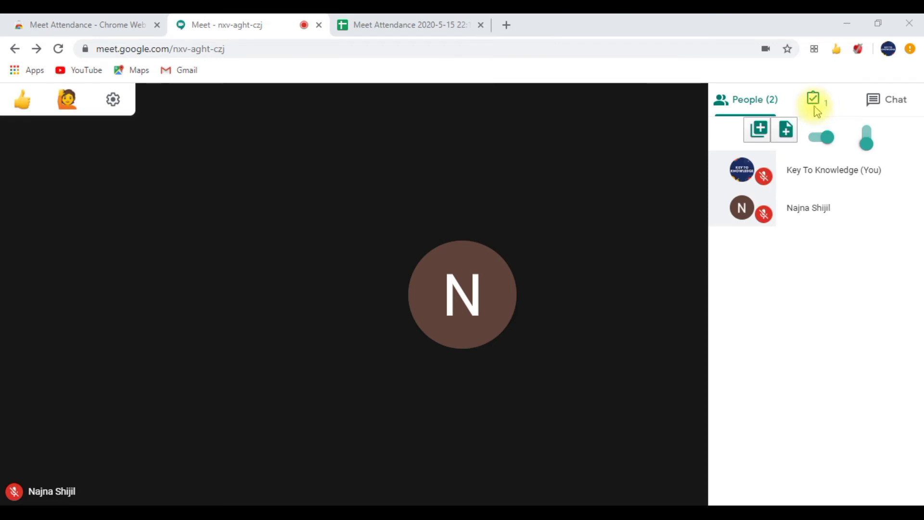
click(819, 138)
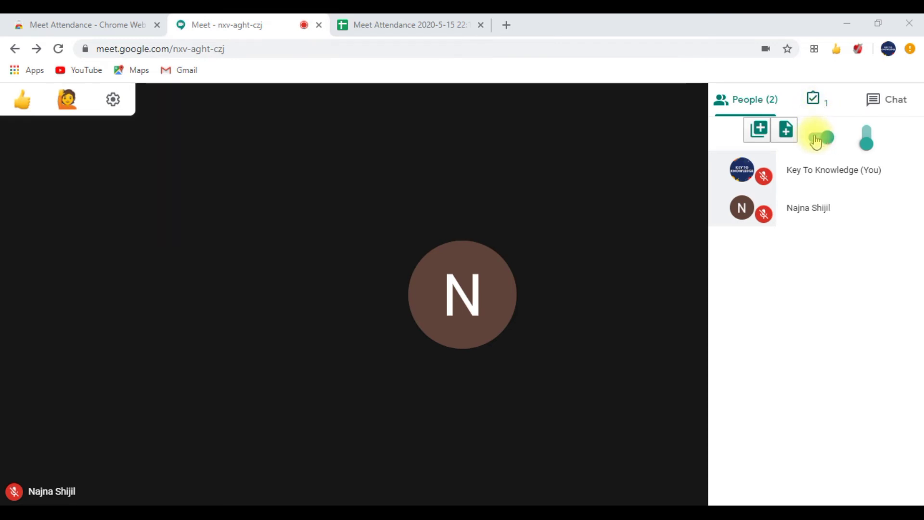
click(816, 138)
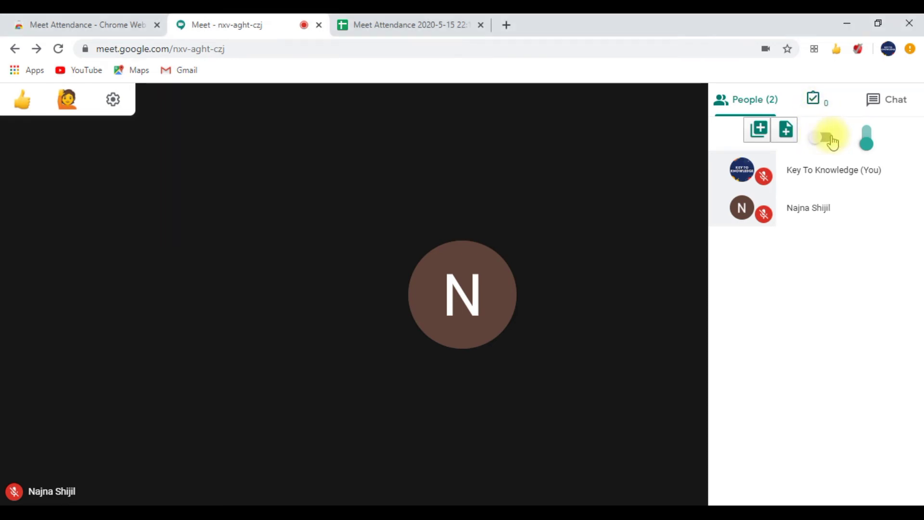
click(832, 143)
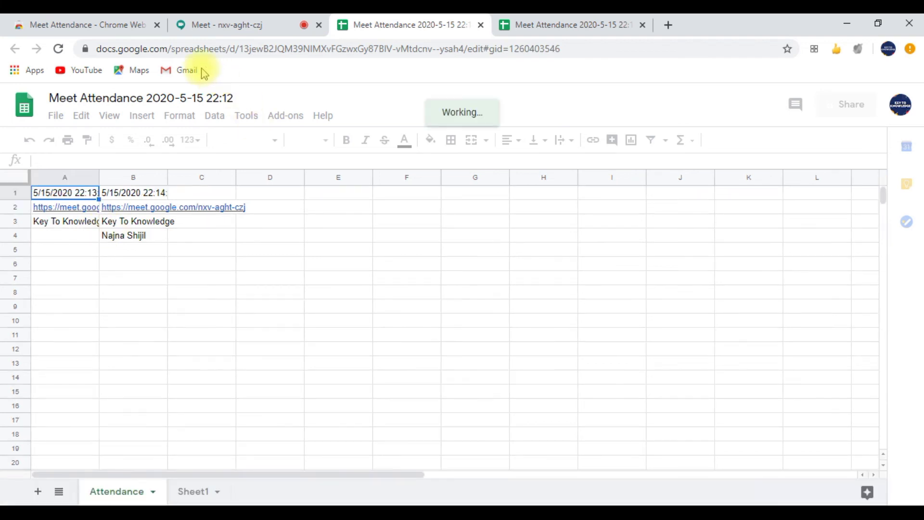
- Review column B listing both participants, then go back to the Meet call
click(238, 30)
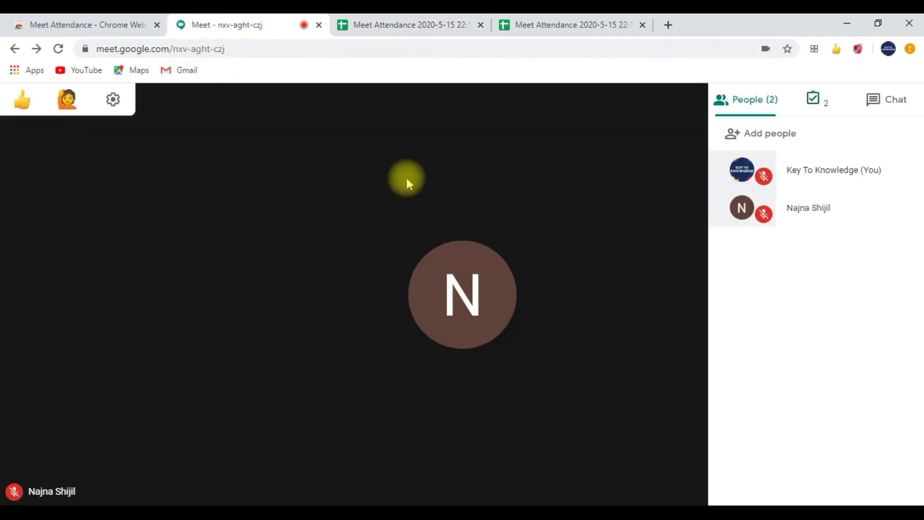